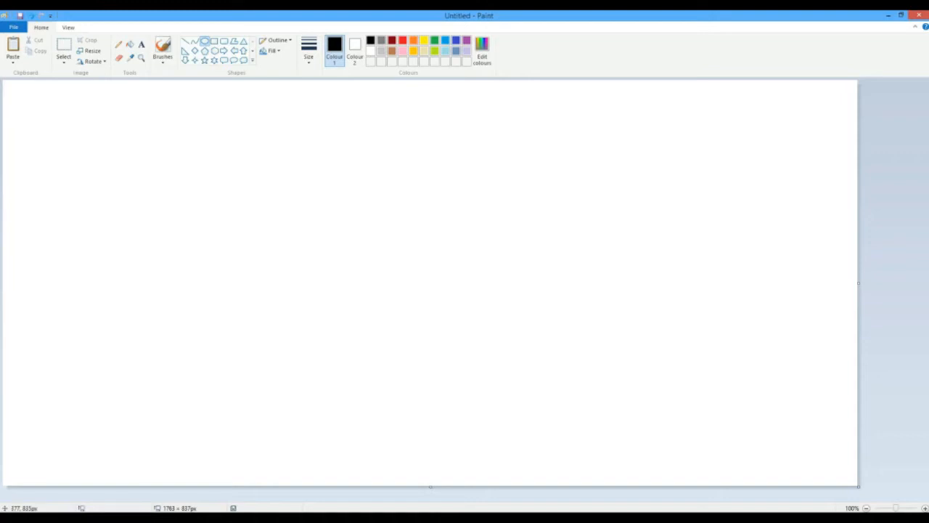
# Step: Switch to the browser and examine the fidget spinner image search results as a reference for the drawing
pyautogui.moveTo(160, 517)
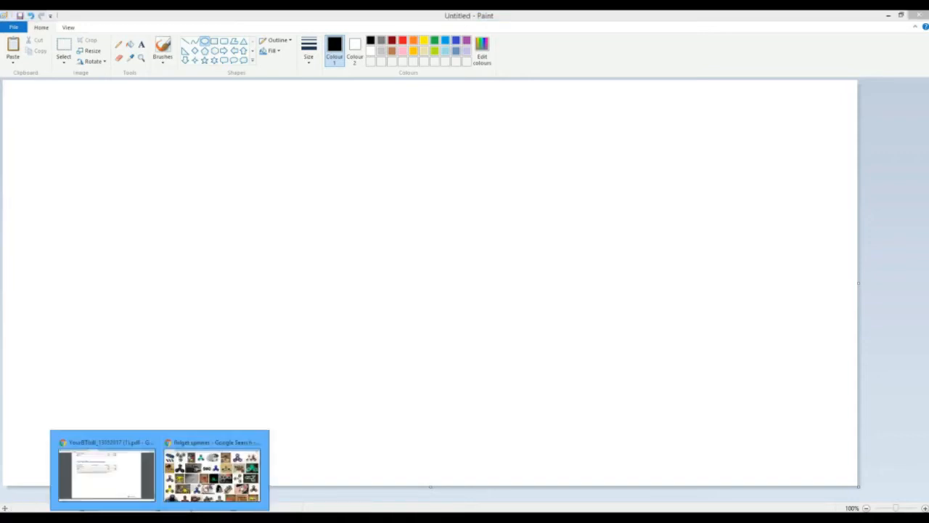
pyautogui.click(221, 472)
pyautogui.scroll(5, 269, 294)
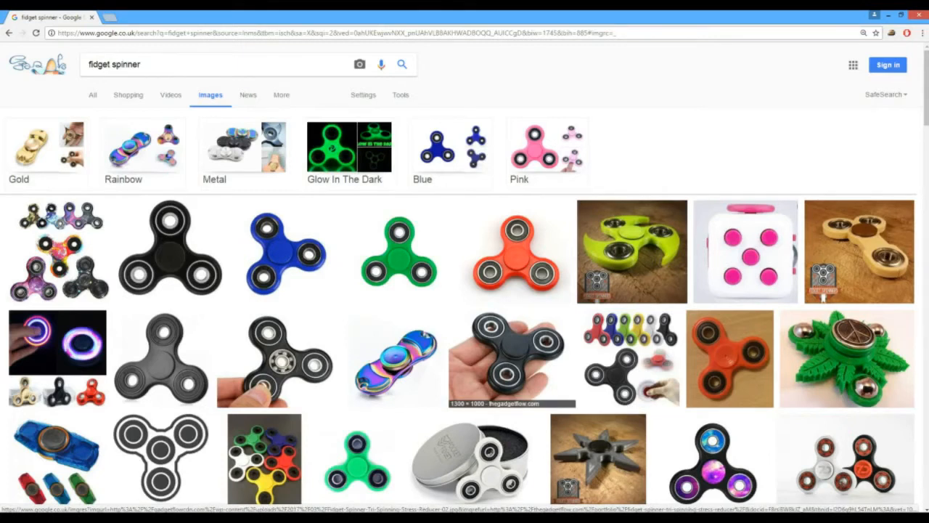
pyautogui.scroll(-4, 512, 356)
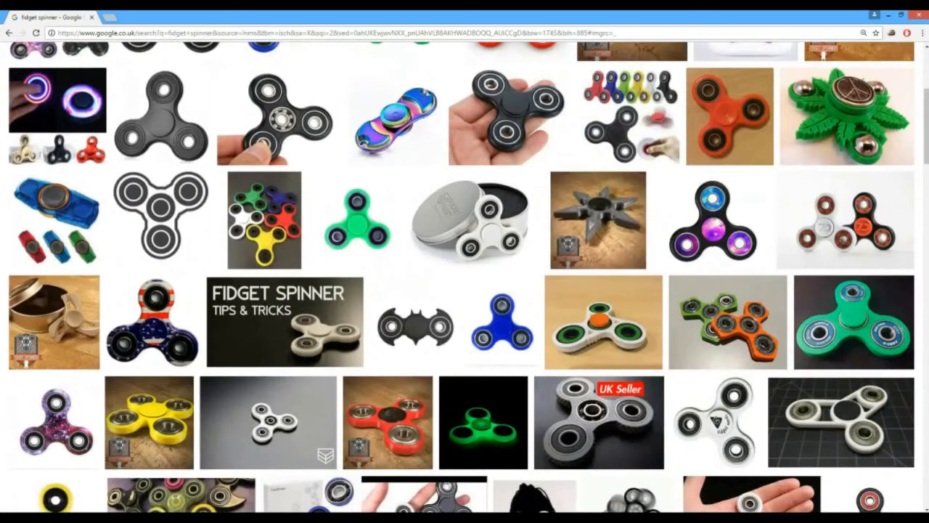
pyautogui.scroll(1, 535, 283)
pyautogui.scroll(-4, 535, 283)
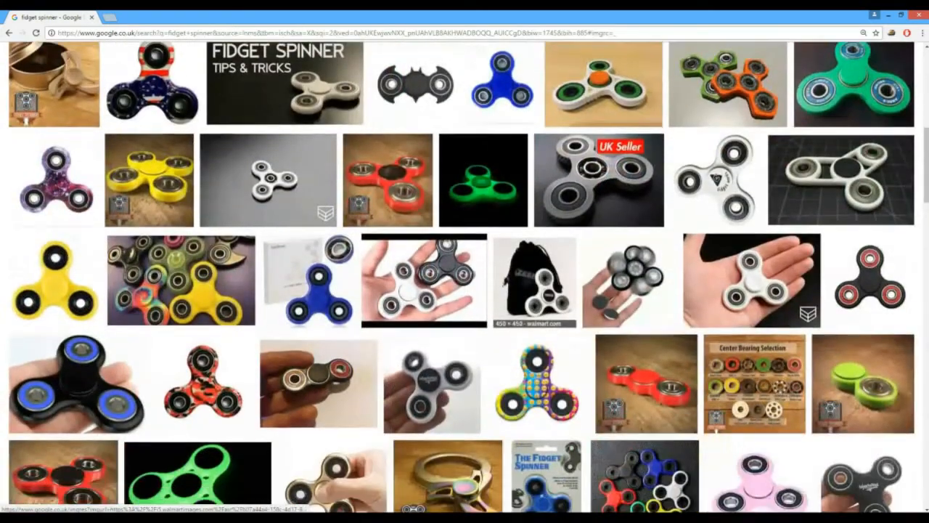
pyautogui.scroll(-1, 534, 290)
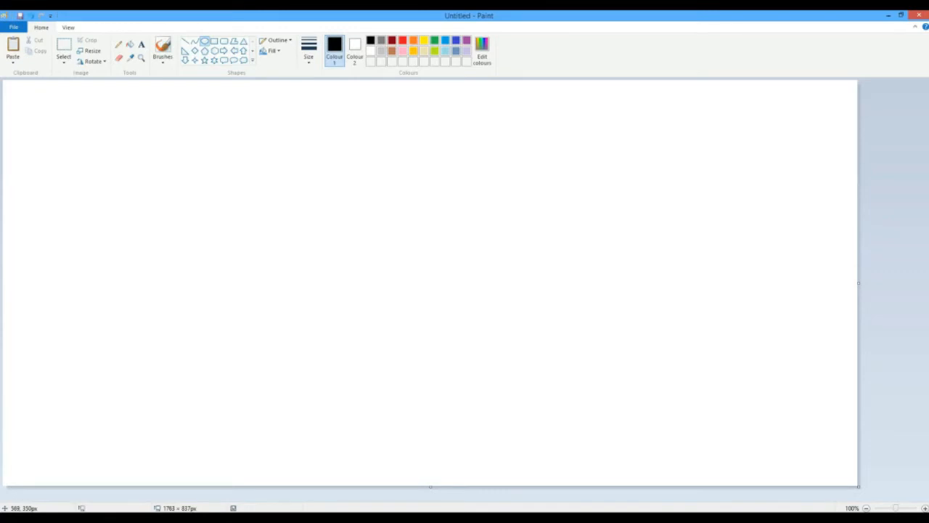
# Step: Draw a large black-outlined circle for the spinner's top lobe in the upper part of the canvas
pyautogui.moveTo(263, 118); pyautogui.dragTo(416, 270)
pyautogui.moveTo(363, 204); pyautogui.dragTo(361, 202)
pyautogui.click(460, 189)
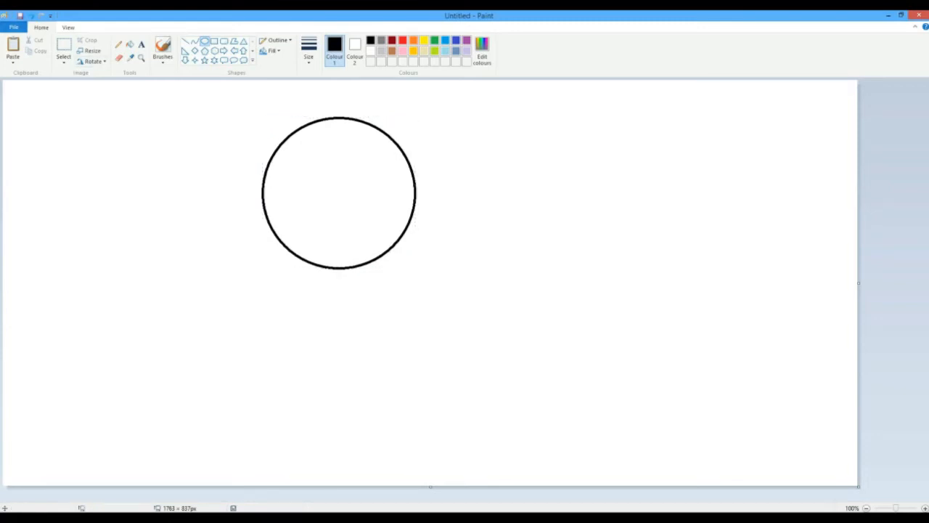
# Step: Copy the circle and place the duplicate below and to the left of the original as the lower-left lobe
pyautogui.click(64, 48)
pyautogui.moveTo(223, 110); pyautogui.dragTo(438, 276)
pyautogui.rightClick(361, 181)
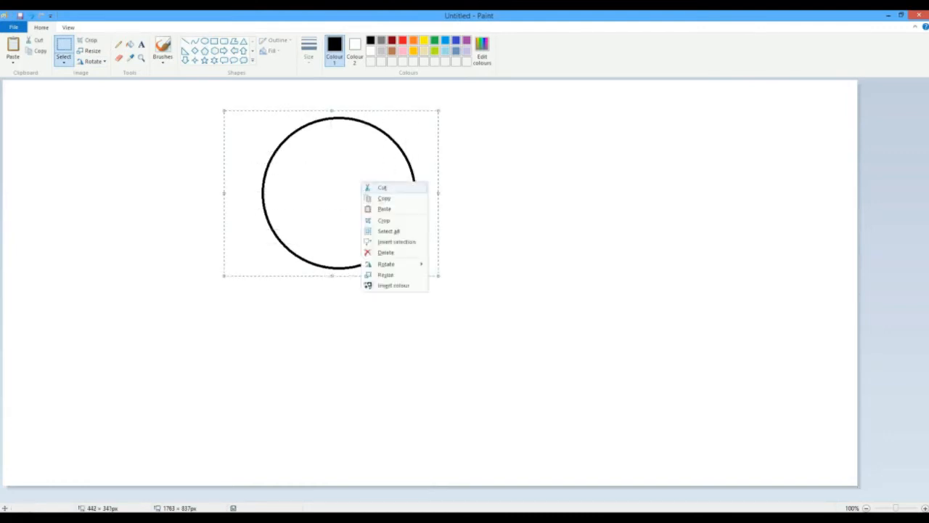
pyautogui.click(392, 198)
pyautogui.rightClick(570, 221)
pyautogui.click(592, 248)
pyautogui.moveTo(119, 162); pyautogui.dragTo(168, 379)
# Step: Paste another copy of the circle as the lower-right lobe, level with the lower-left circle
pyautogui.click(63, 165)
pyautogui.click(13, 47)
pyautogui.moveTo(79, 119); pyautogui.dragTo(431, 347)
pyautogui.press('Escape')
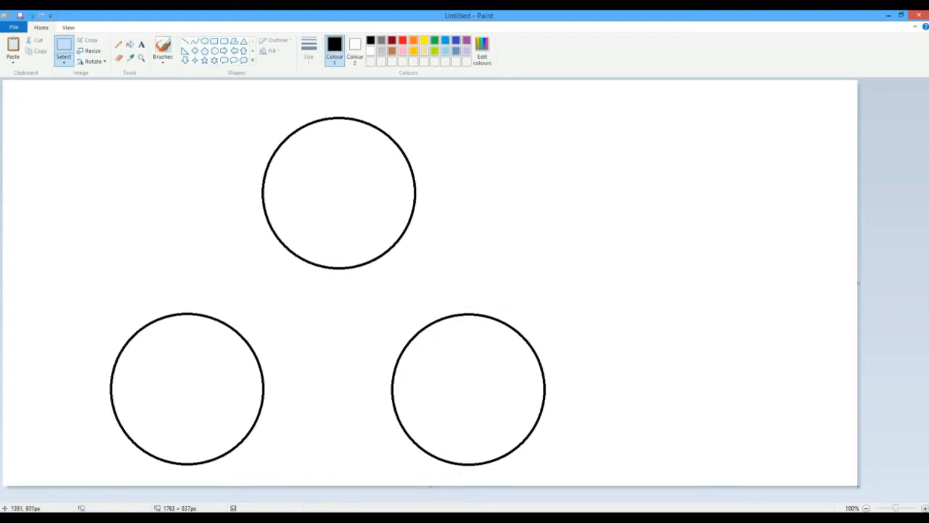
# Step: Draw a curve from the top of the lower-left circle to the top circle's left side, bent inward toward the centre
pyautogui.hotkey('ctrl', 'pageup')
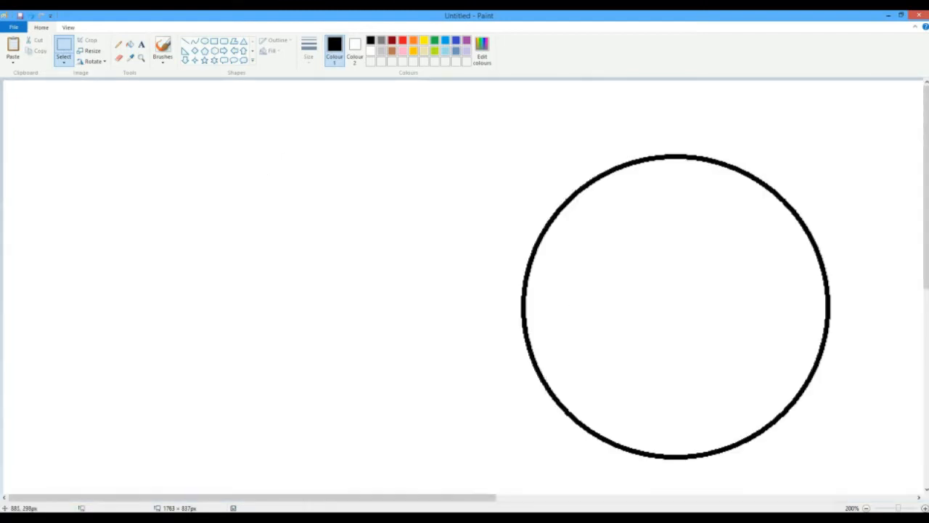
pyautogui.scroll(-5, 465, 283)
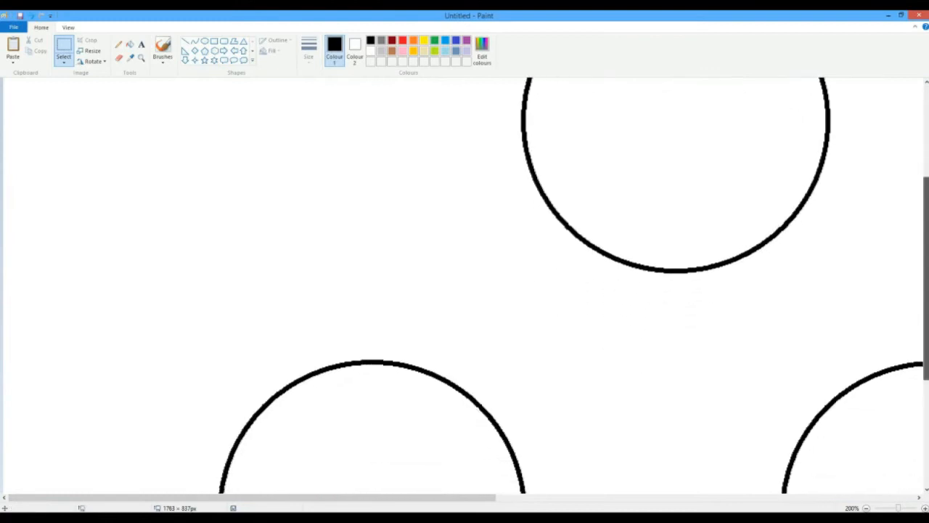
pyautogui.moveTo(251, 497); pyautogui.dragTo(314, 497)
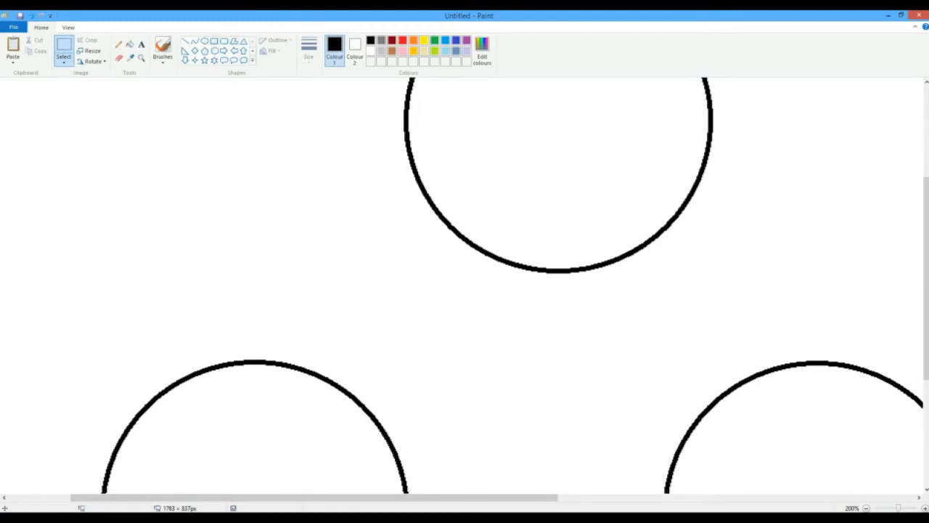
pyautogui.click(194, 41)
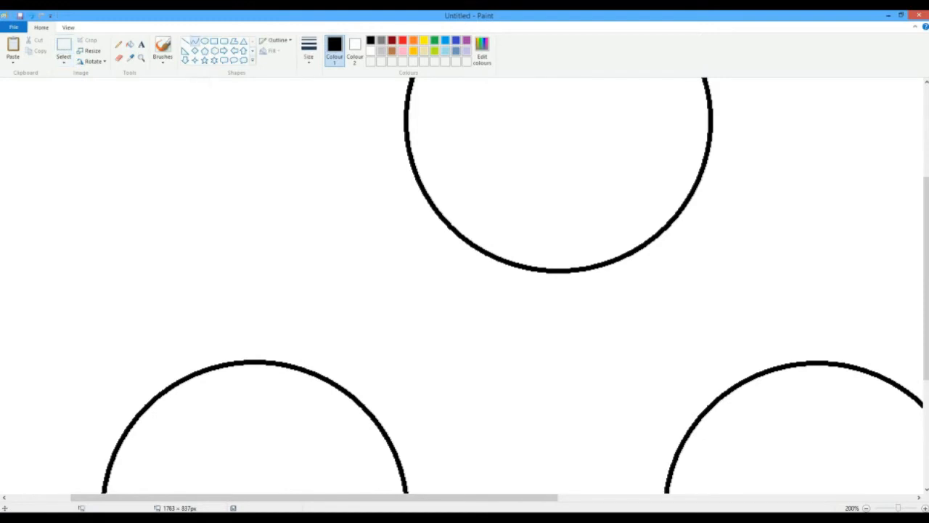
pyautogui.moveTo(256, 360); pyautogui.dragTo(411, 168)
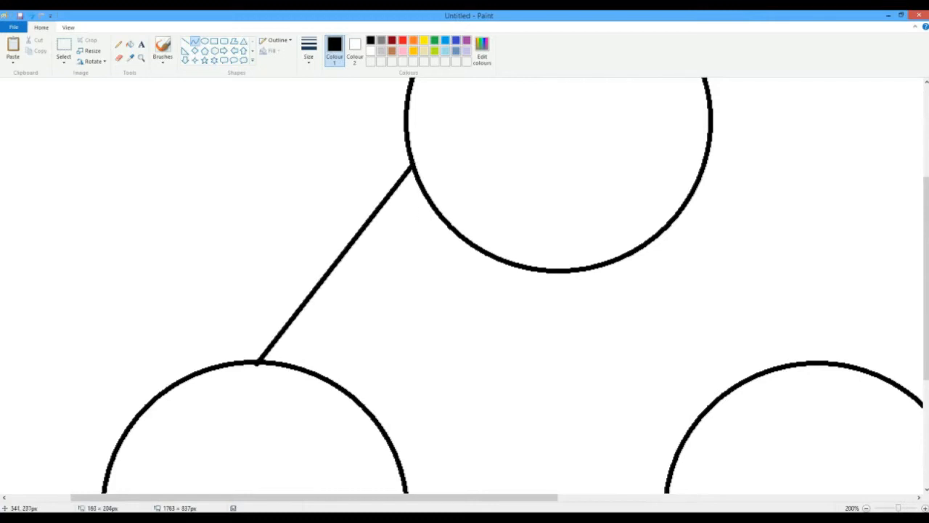
pyautogui.moveTo(300, 315); pyautogui.dragTo(405, 302)
pyautogui.click(642, 259)
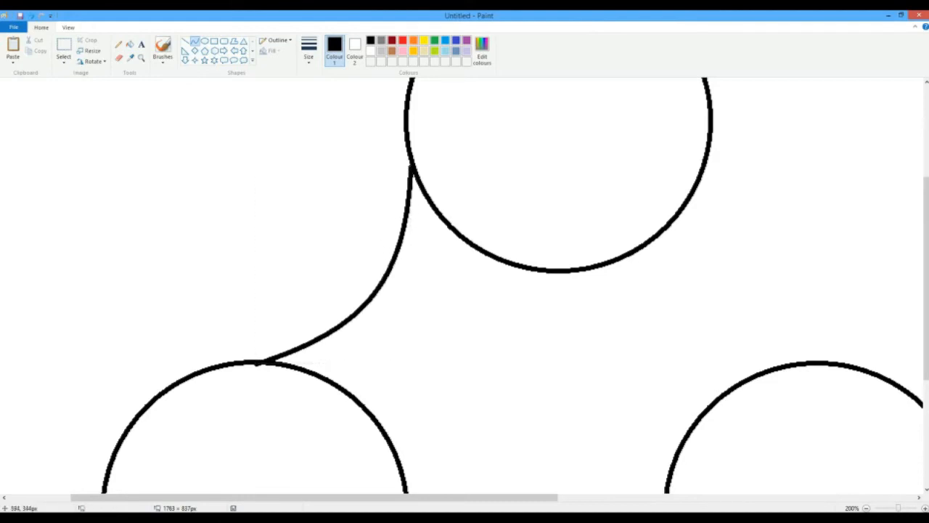
# Step: Draw an inward-bent curve joining the top circle's right side to the top of the lower-right circle
pyautogui.moveTo(713, 125); pyautogui.dragTo(839, 363)
pyautogui.moveTo(718, 138); pyautogui.dragTo(706, 212)
pyautogui.moveTo(751, 276); pyautogui.dragTo(734, 313)
pyautogui.click(596, 365)
# Step: Connect the two lower circles with a curve arched upward between their facing sides
pyautogui.scroll(-3, 465, 284)
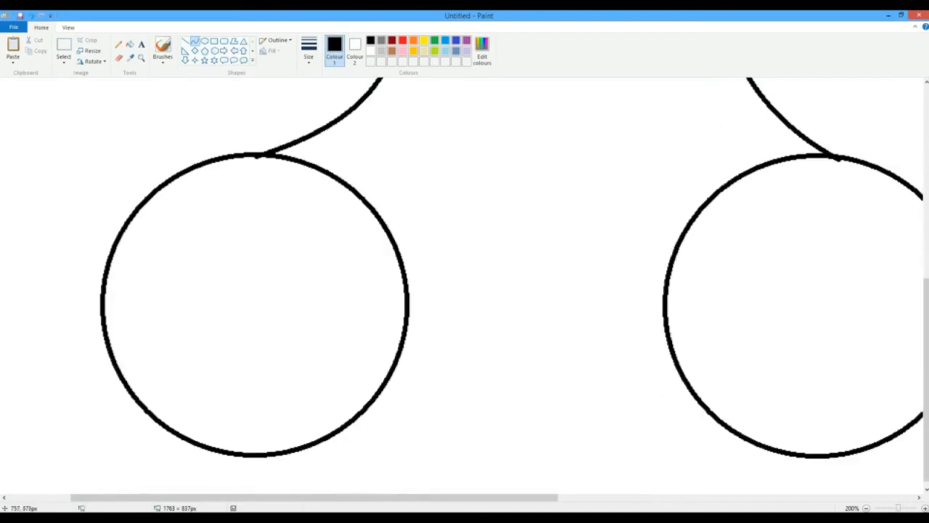
pyautogui.moveTo(384, 383); pyautogui.dragTo(685, 382)
pyautogui.moveTo(443, 382); pyautogui.dragTo(572, 327)
pyautogui.click(567, 241)
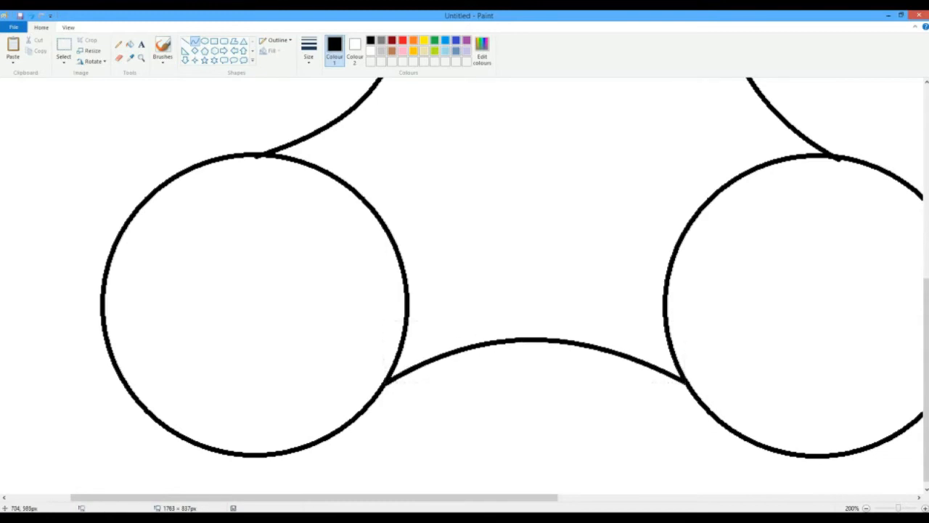
# Step: Erase the inner arcs of all three circles so that only the spinner's continuous outer outline is left
pyautogui.click(119, 58)
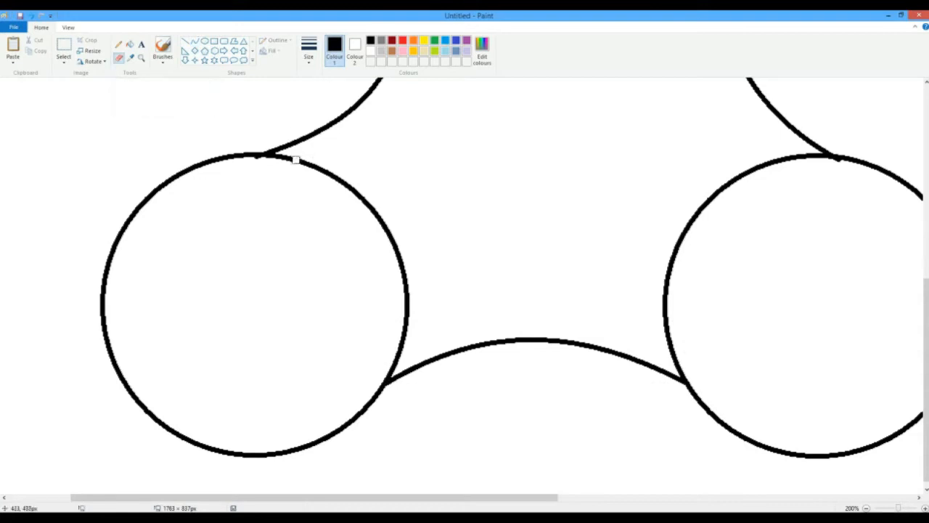
pyautogui.moveTo(301, 160)
pyautogui.mouseDown()
pyautogui.moveTo(355, 178)
pyautogui.moveTo(355, 156)
pyautogui.moveTo(329, 185)
pyautogui.moveTo(333, 194)
pyautogui.moveTo(369, 176)
pyautogui.moveTo(351, 206)
pyautogui.moveTo(384, 210)
pyautogui.moveTo(410, 267)
pyautogui.moveTo(368, 218)
pyautogui.moveTo(400, 260)
pyautogui.moveTo(397, 313)
pyautogui.moveTo(415, 296)
pyautogui.moveTo(405, 314)
pyautogui.moveTo(406, 296)
pyautogui.moveTo(391, 361)
pyautogui.mouseUp()
pyautogui.moveTo(304, 160)
pyautogui.mouseDown()
pyautogui.moveTo(270, 161)
pyautogui.moveTo(294, 162)
pyautogui.mouseUp()
pyautogui.moveTo(657, 247)
pyautogui.mouseDown()
pyautogui.moveTo(743, 222)
pyautogui.moveTo(676, 251)
pyautogui.moveTo(704, 177)
pyautogui.moveTo(675, 244)
pyautogui.moveTo(751, 171)
pyautogui.moveTo(745, 175)
pyautogui.moveTo(818, 158)
pyautogui.moveTo(740, 182)
pyautogui.moveTo(690, 219)
pyautogui.moveTo(795, 156)
pyautogui.moveTo(679, 285)
pyautogui.moveTo(664, 262)
pyautogui.moveTo(667, 302)
pyautogui.moveTo(670, 283)
pyautogui.moveTo(658, 321)
pyautogui.moveTo(677, 348)
pyautogui.moveTo(677, 377)
pyautogui.moveTo(674, 354)
pyautogui.mouseUp()
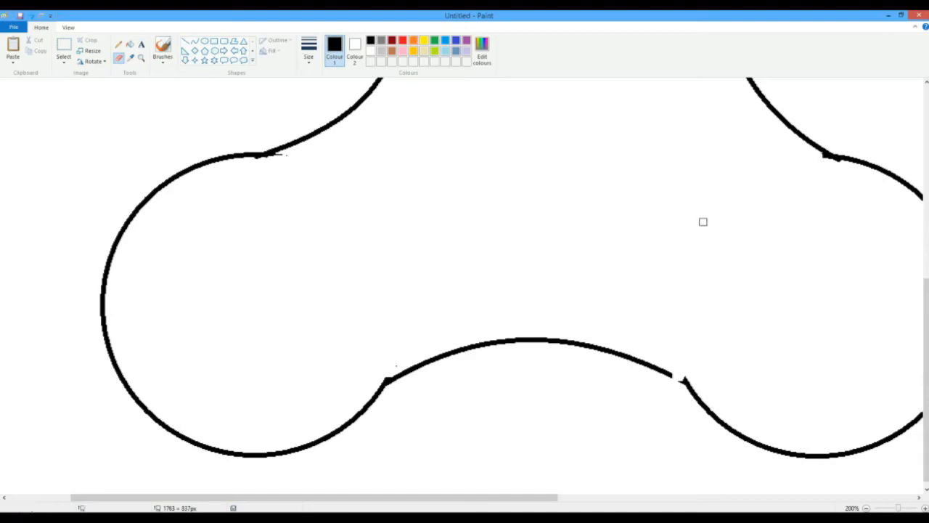
pyautogui.scroll(3, 731, 193)
pyautogui.moveTo(702, 153)
pyautogui.mouseDown()
pyautogui.moveTo(676, 209)
pyautogui.moveTo(707, 156)
pyautogui.moveTo(687, 204)
pyautogui.moveTo(687, 232)
pyautogui.moveTo(636, 239)
pyautogui.moveTo(659, 228)
pyautogui.moveTo(627, 260)
pyautogui.moveTo(558, 269)
pyautogui.moveTo(602, 265)
pyautogui.moveTo(526, 263)
pyautogui.moveTo(488, 246)
pyautogui.moveTo(439, 191)
pyautogui.moveTo(450, 220)
pyautogui.moveTo(420, 173)
pyautogui.moveTo(425, 193)
pyautogui.moveTo(452, 213)
pyautogui.moveTo(430, 207)
pyautogui.moveTo(470, 246)
pyautogui.moveTo(533, 266)
pyautogui.mouseUp()
pyautogui.scroll(-3, 543, 228)
# Step: Patch the erased gap where the bottom curve meets the lower-right lobe using a black brush
pyautogui.click(162, 48)
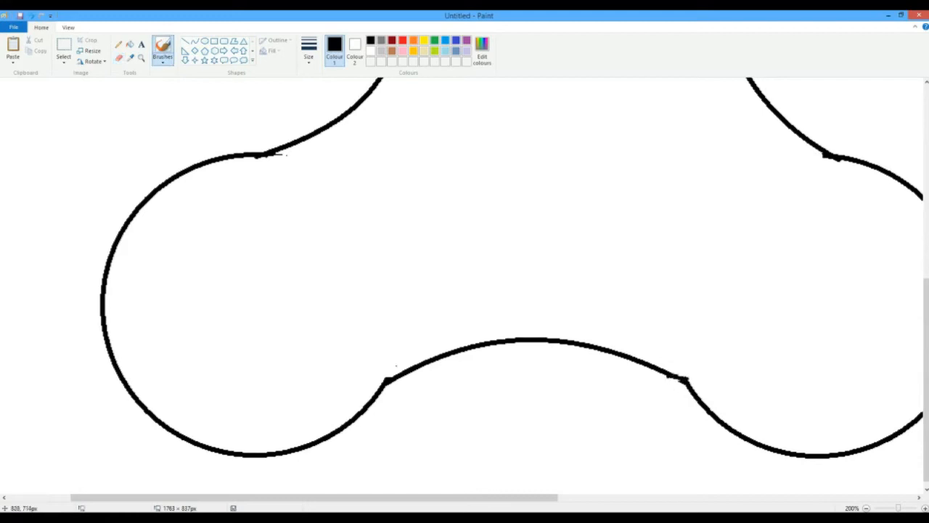
pyautogui.scroll(2, 614, 245)
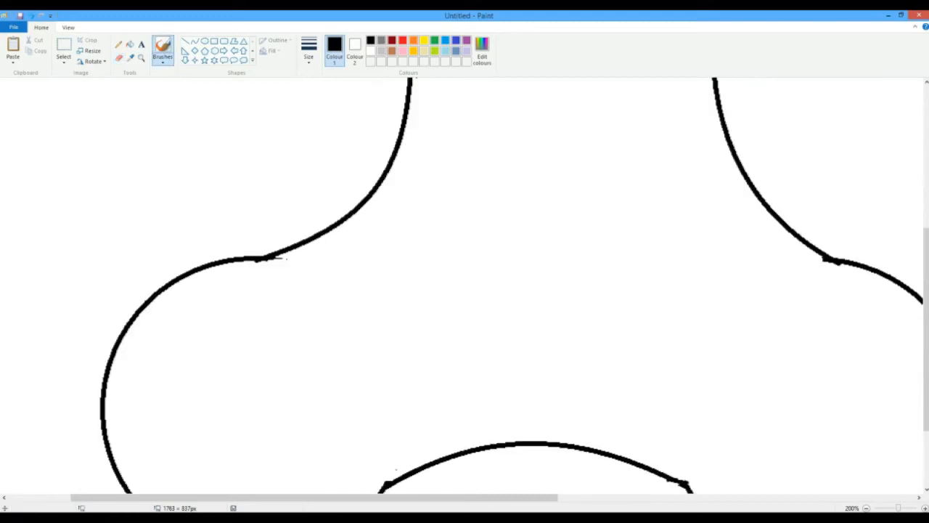
pyautogui.hotkey('ctrl', 'pagedown')
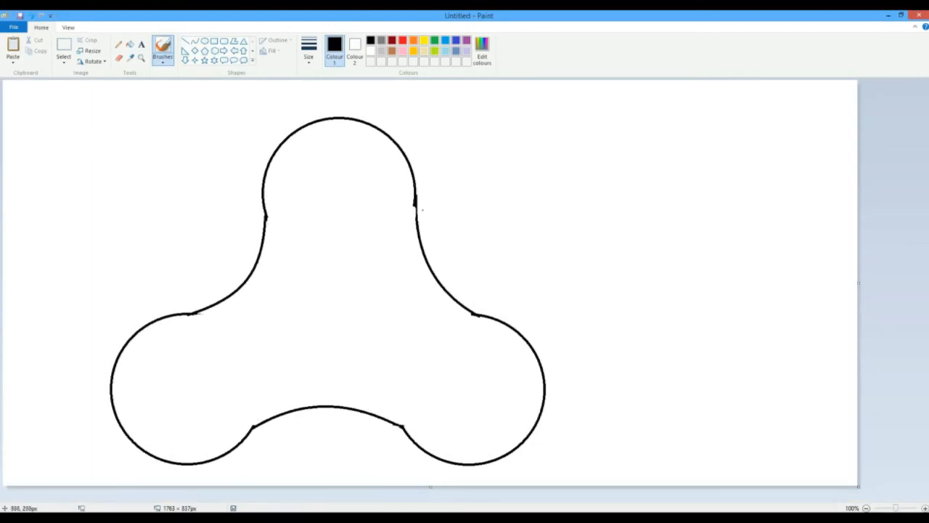
# Step: Draw two concentric grey circles inside the top lobe as the outline of a bearing
pyautogui.click(205, 41)
pyautogui.click(381, 41)
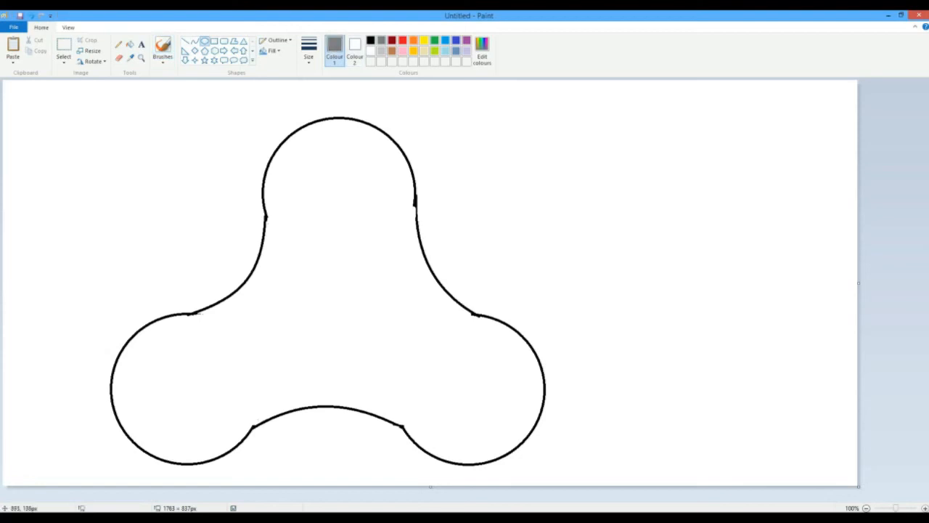
pyautogui.moveTo(318, 152); pyautogui.dragTo(393, 223)
pyautogui.moveTo(360, 186)
pyautogui.mouseDown()
pyautogui.moveTo(341, 179)
pyautogui.moveTo(358, 177)
pyautogui.moveTo(341, 183)
pyautogui.moveTo(364, 203)
pyautogui.moveTo(348, 191)
pyautogui.mouseUp()
pyautogui.click(437, 149)
pyautogui.click(471, 127)
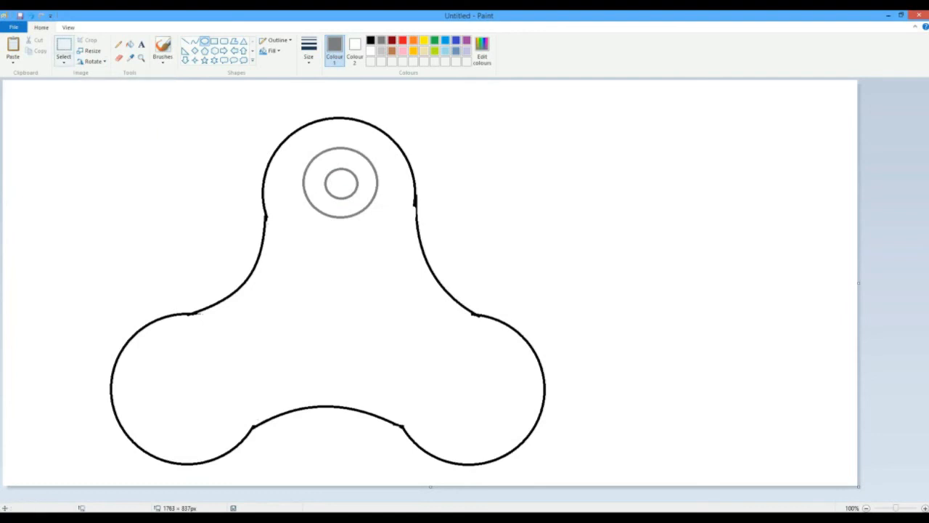
# Step: Copy the grey bearing circles and place the duplicate in the middle of the lower-left lobe
pyautogui.click(63, 51)
pyautogui.moveTo(300, 147); pyautogui.dragTo(383, 220)
pyautogui.moveTo(299, 146); pyautogui.dragTo(381, 222)
pyautogui.rightClick(356, 191)
pyautogui.click(378, 209)
pyautogui.click(202, 217)
pyautogui.rightClick(203, 216)
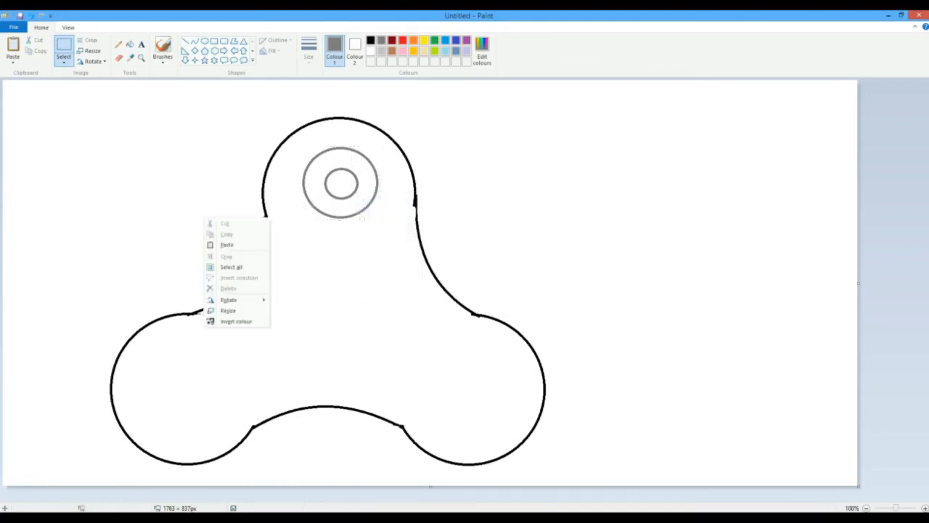
pyautogui.click(225, 244)
pyautogui.moveTo(52, 95); pyautogui.dragTo(195, 370)
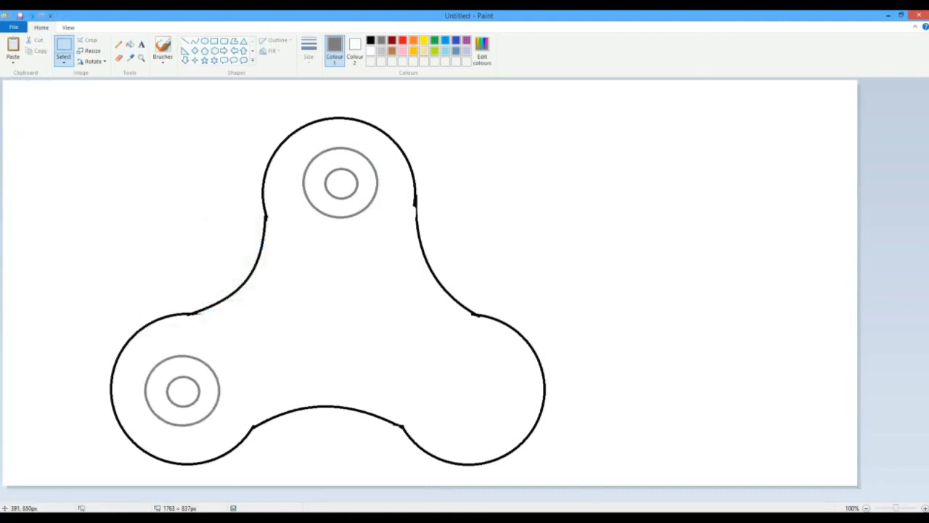
# Step: Paste another copy of the bearing circles and position it in the middle of the lower-right lobe
pyautogui.rightClick(357, 303)
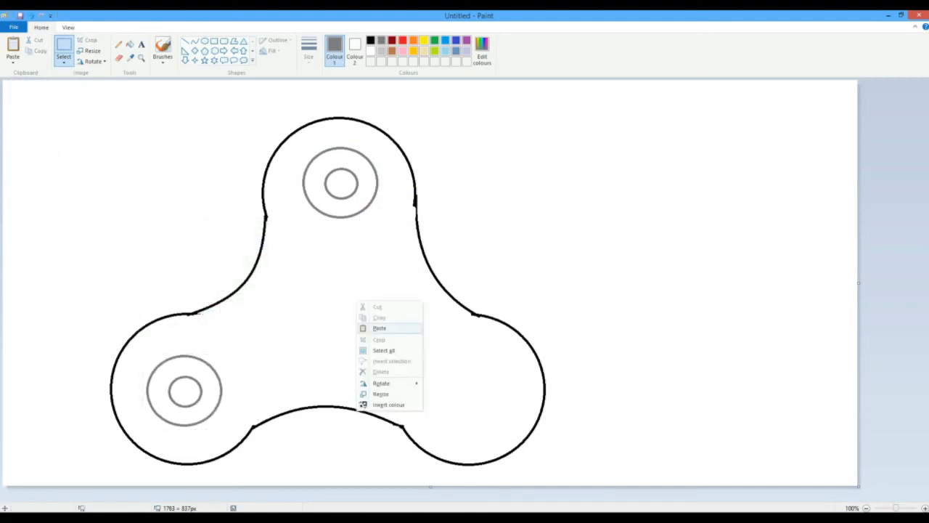
pyautogui.click(379, 328)
pyautogui.moveTo(45, 116); pyautogui.dragTo(395, 344)
pyautogui.moveTo(463, 392); pyautogui.dragTo(460, 386)
pyautogui.click(239, 265)
# Step: Fill the rings of all three bearings with grey, leaving their inner circles white
pyautogui.click(130, 44)
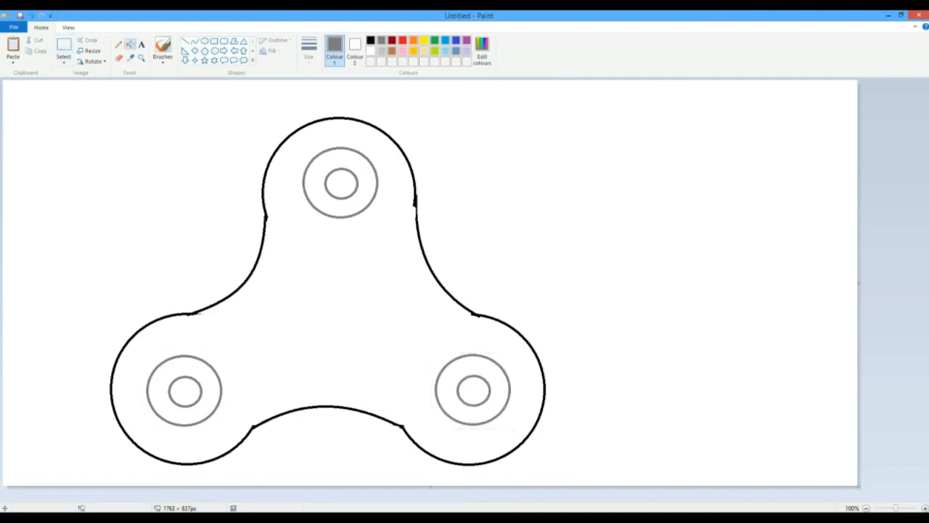
pyautogui.click(344, 160)
pyautogui.click(190, 371)
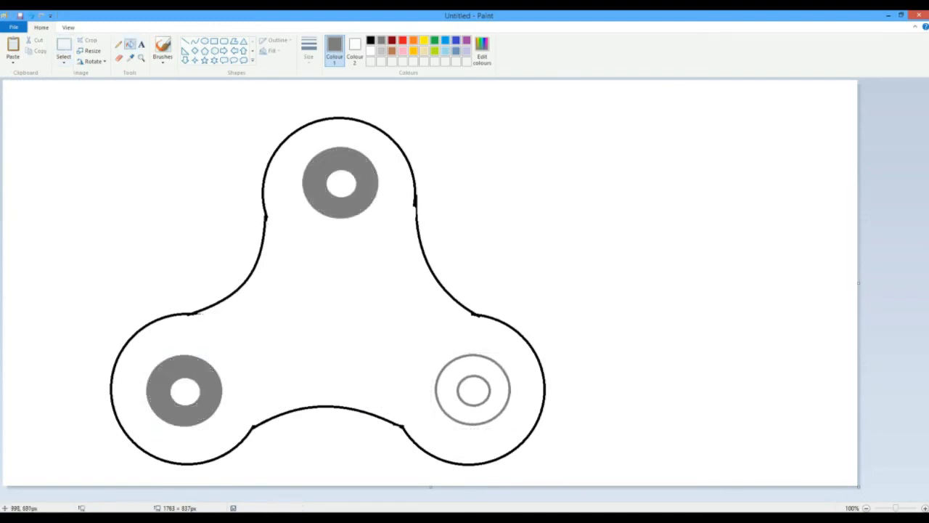
pyautogui.click(449, 398)
# Step: Draw a blue-outlined circle about 232 × 226 px and position it at the spinner's centre
pyautogui.click(205, 41)
pyautogui.click(445, 40)
pyautogui.moveTo(294, 280); pyautogui.dragTo(408, 390)
pyautogui.moveTo(376, 348); pyautogui.dragTo(367, 330)
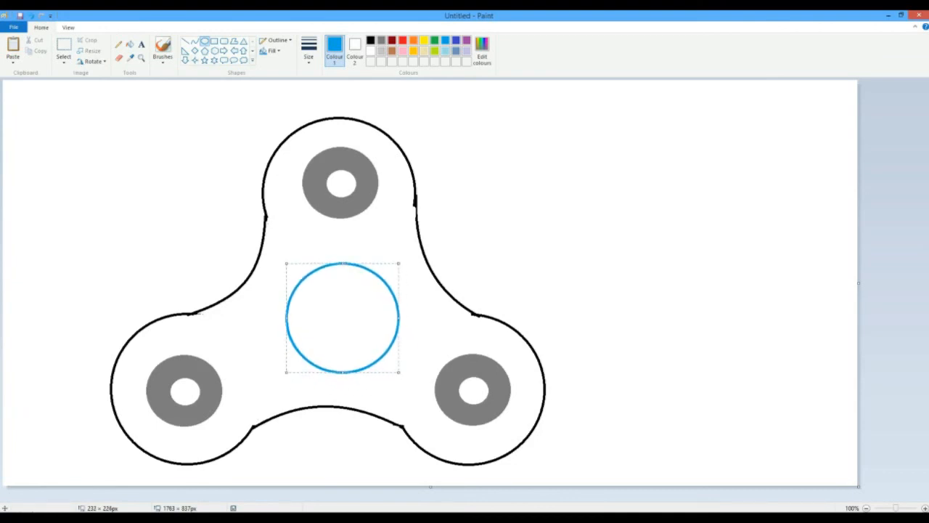
# Step: Fill the centre circle with the same blue and the spinner's body with light blue
pyautogui.click(130, 44)
pyautogui.click(343, 317)
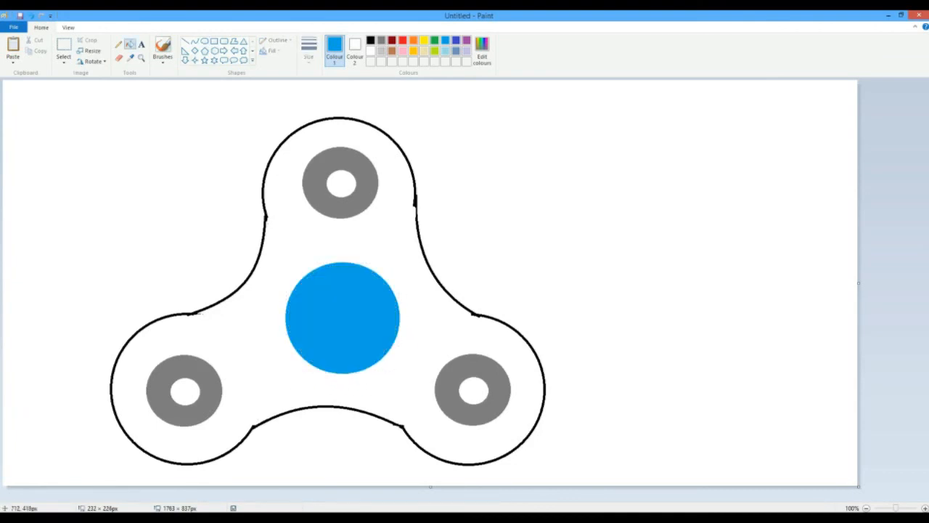
pyautogui.click(445, 51)
pyautogui.click(341, 240)
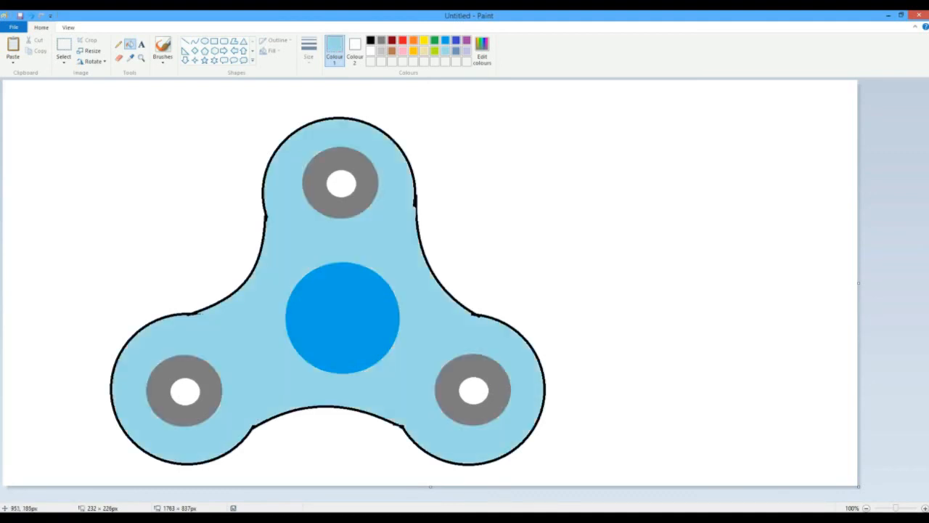